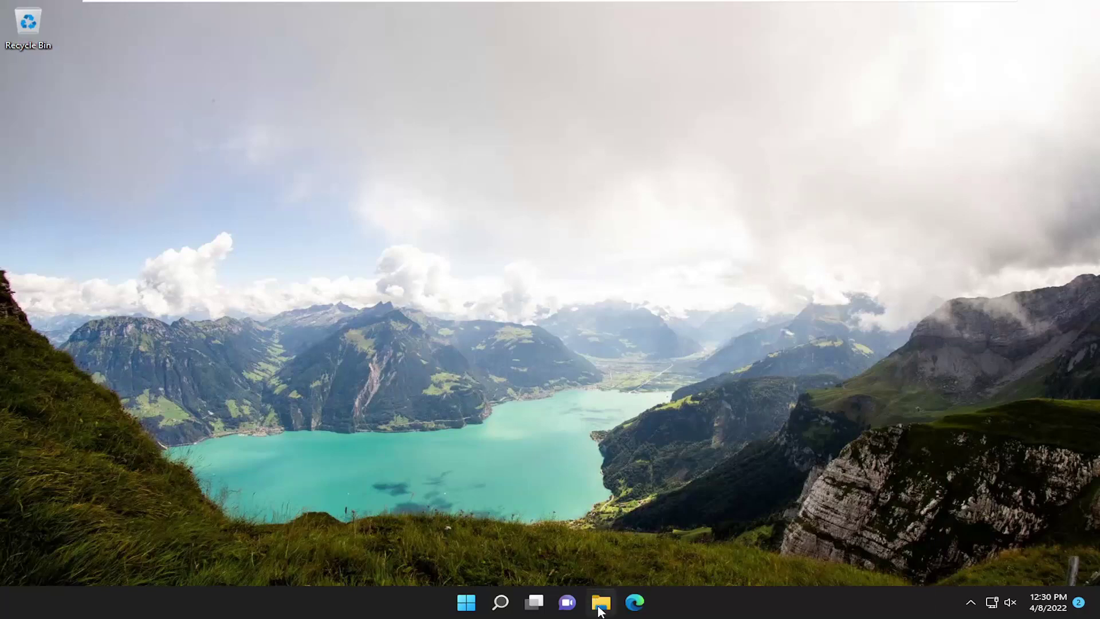
Step: Show This PC in File Explorer and select the New Volume (E:) drive
left_click(600, 602)
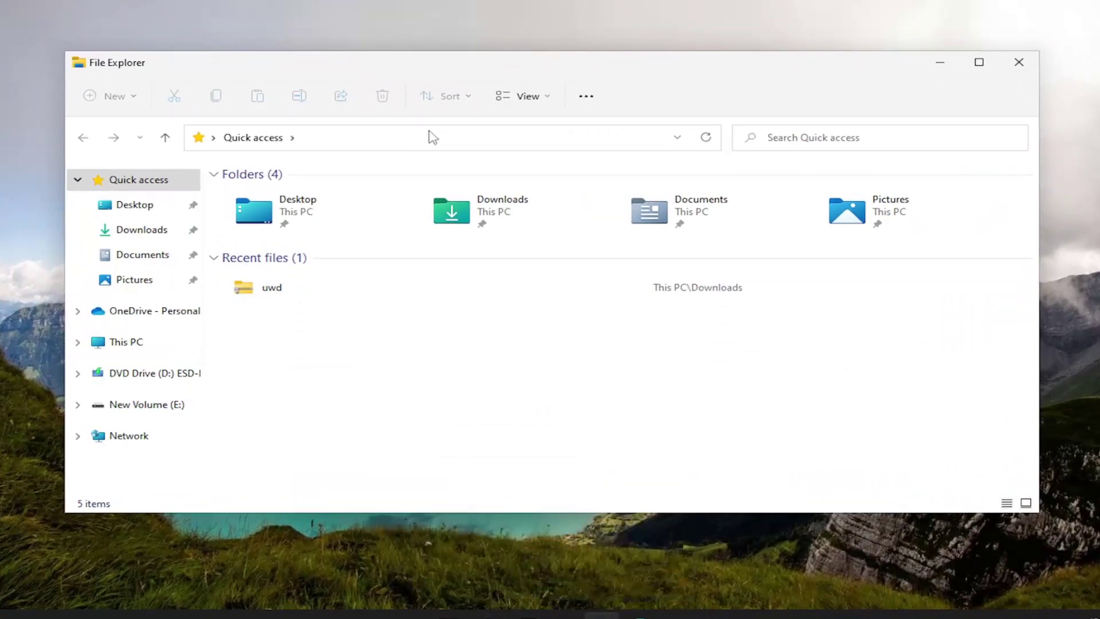
left_click(101, 345)
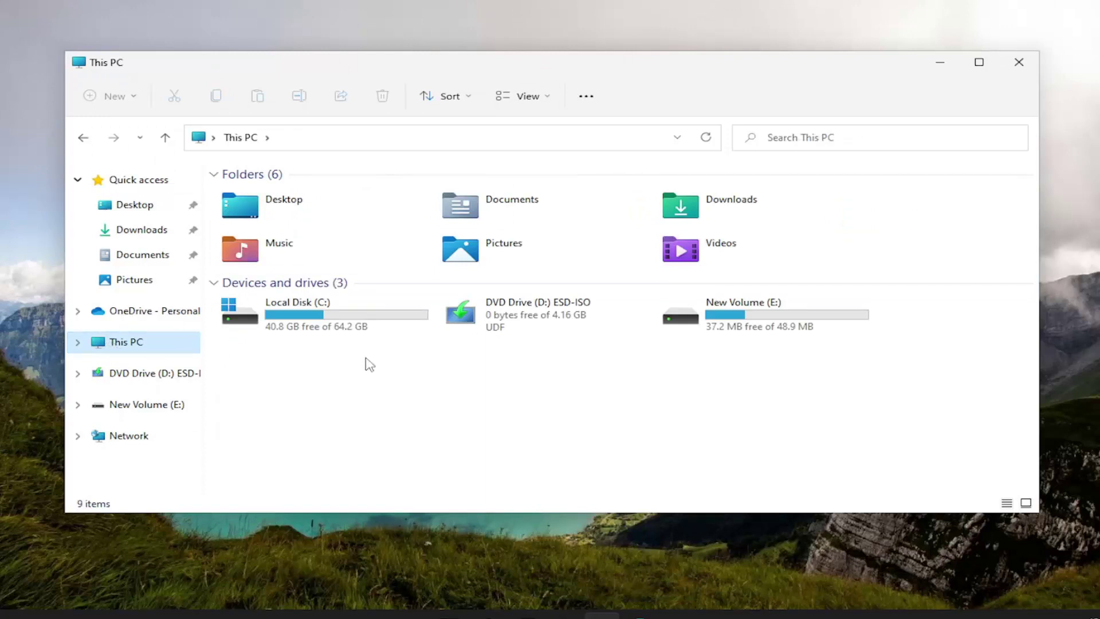
left_click(750, 310)
right_click(749, 310)
left_click(516, 387)
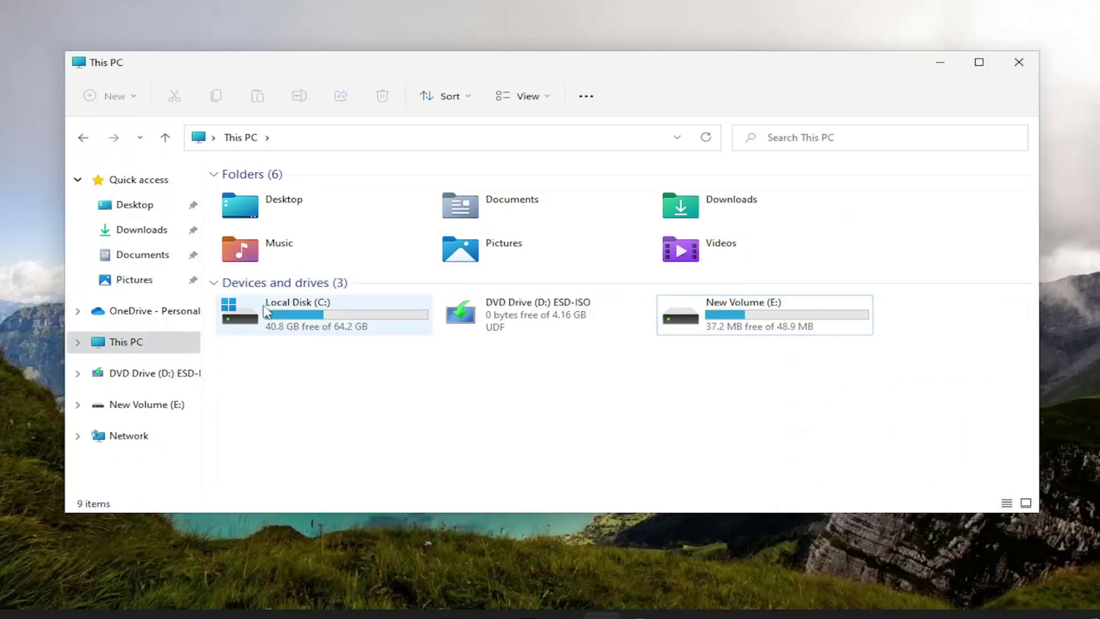
left_click(743, 316)
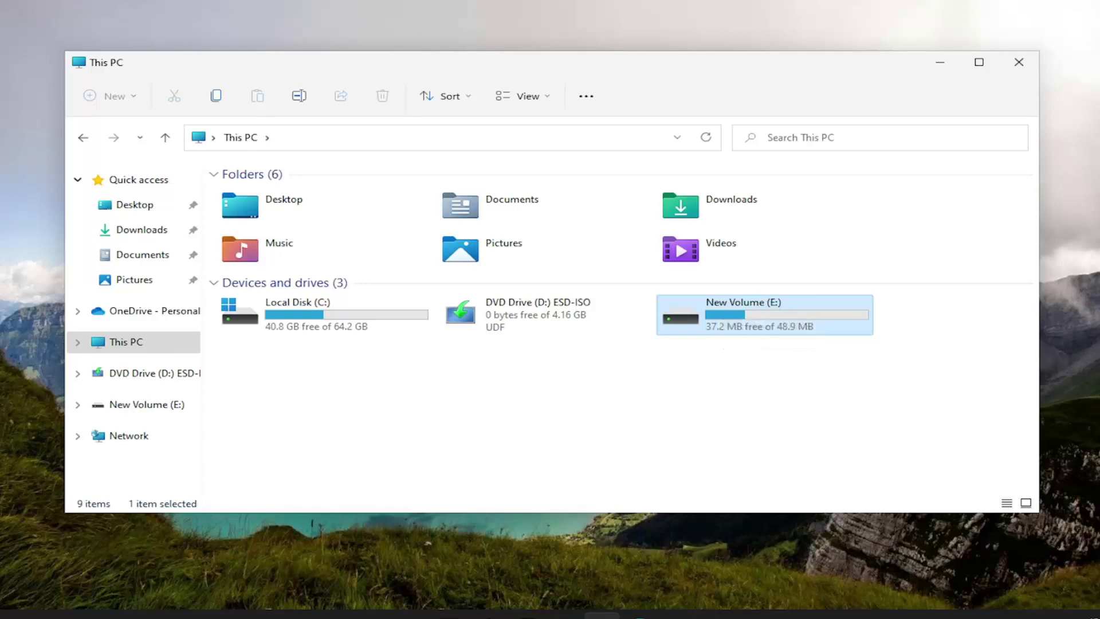
Step: Bring up the Format dialog for New Volume (E:) with NTFS as the file system
right_click(742, 316)
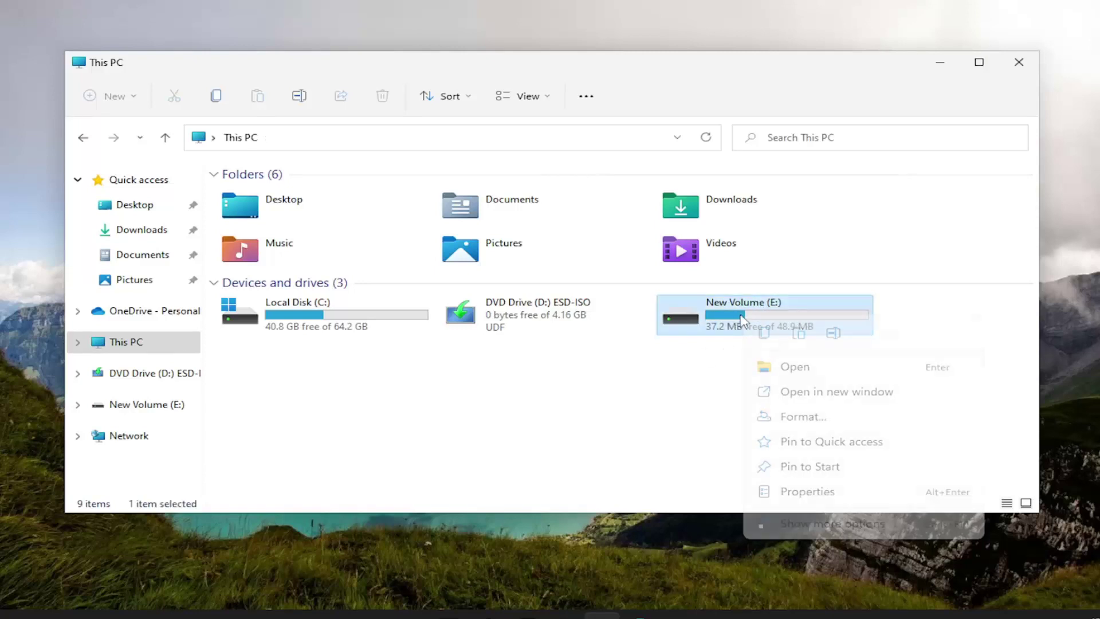
left_click(797, 417)
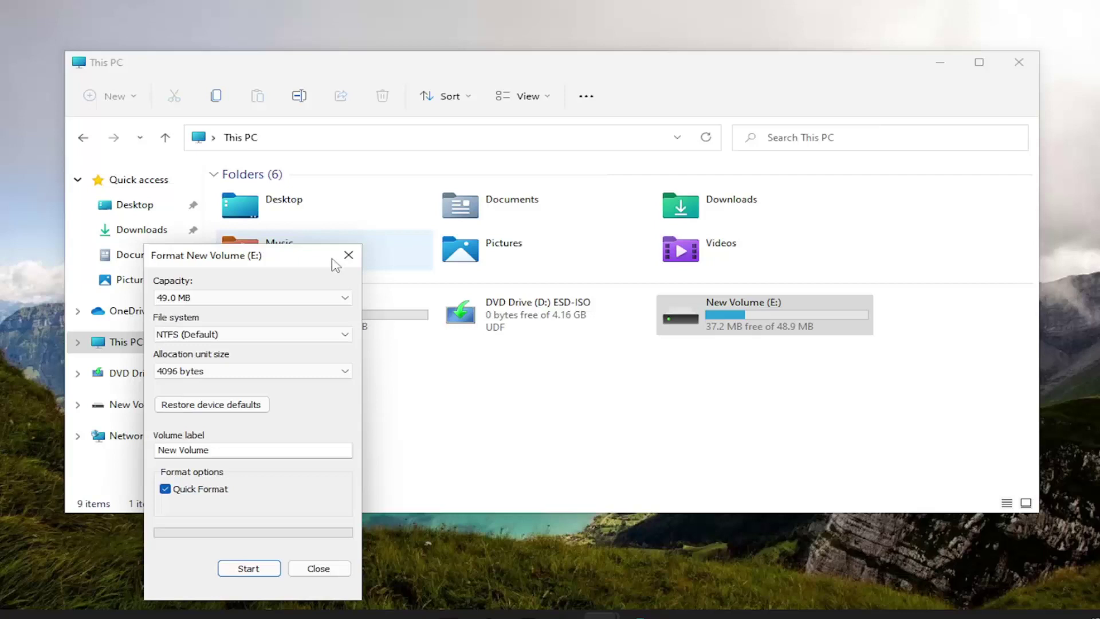
mouse_move(259, 261)
left_mouse_down()
mouse_move(620, 178)
mouse_move(625, 147)
left_mouse_up()
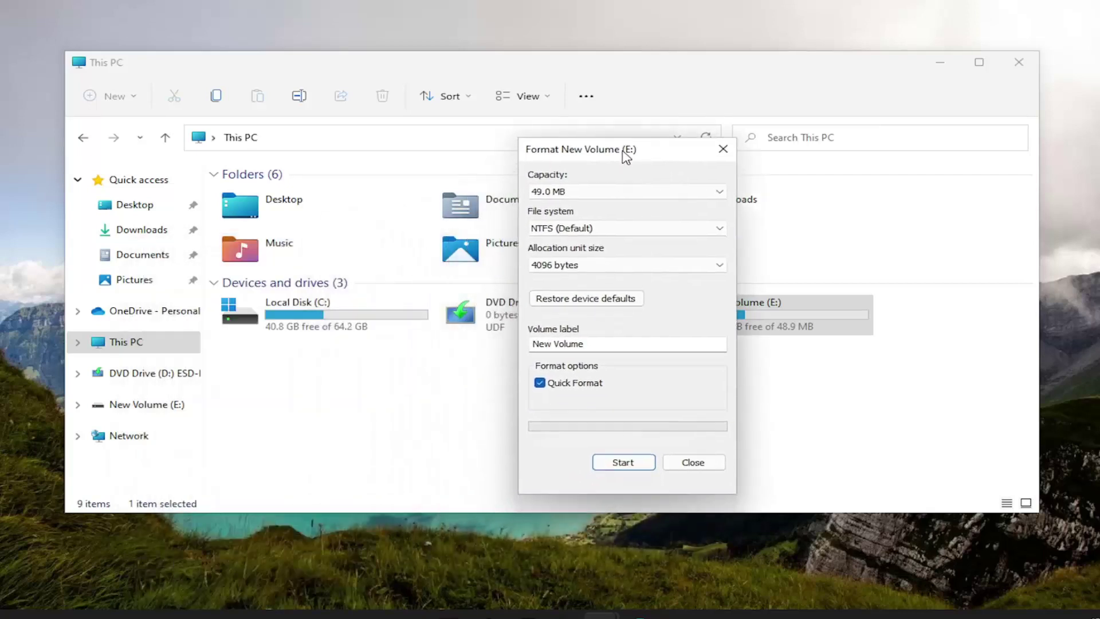
left_click(599, 224)
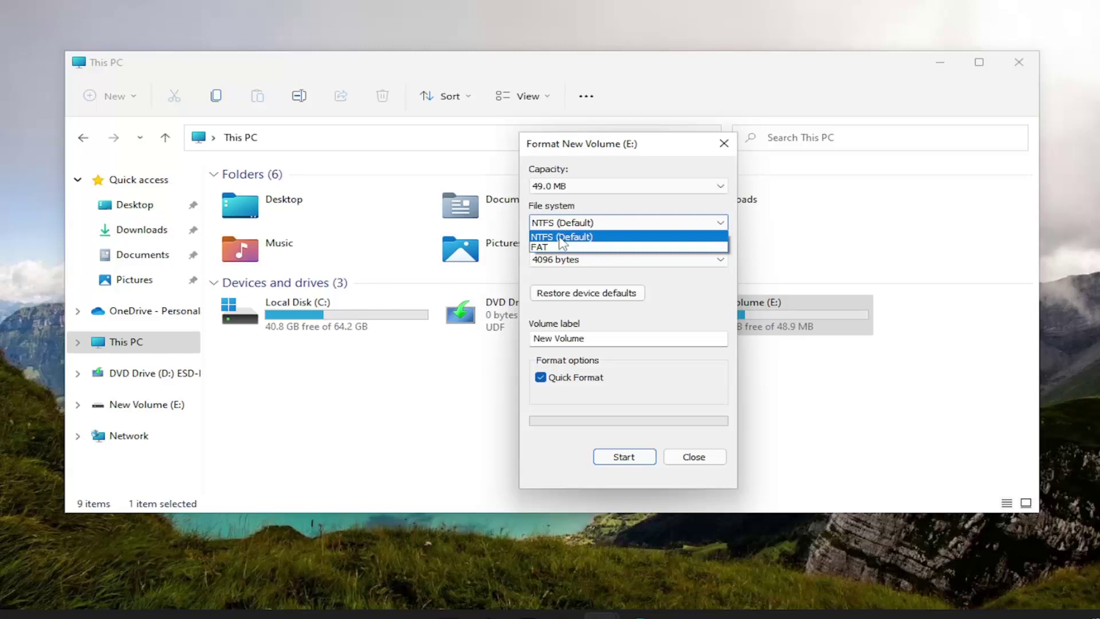
left_click(613, 238)
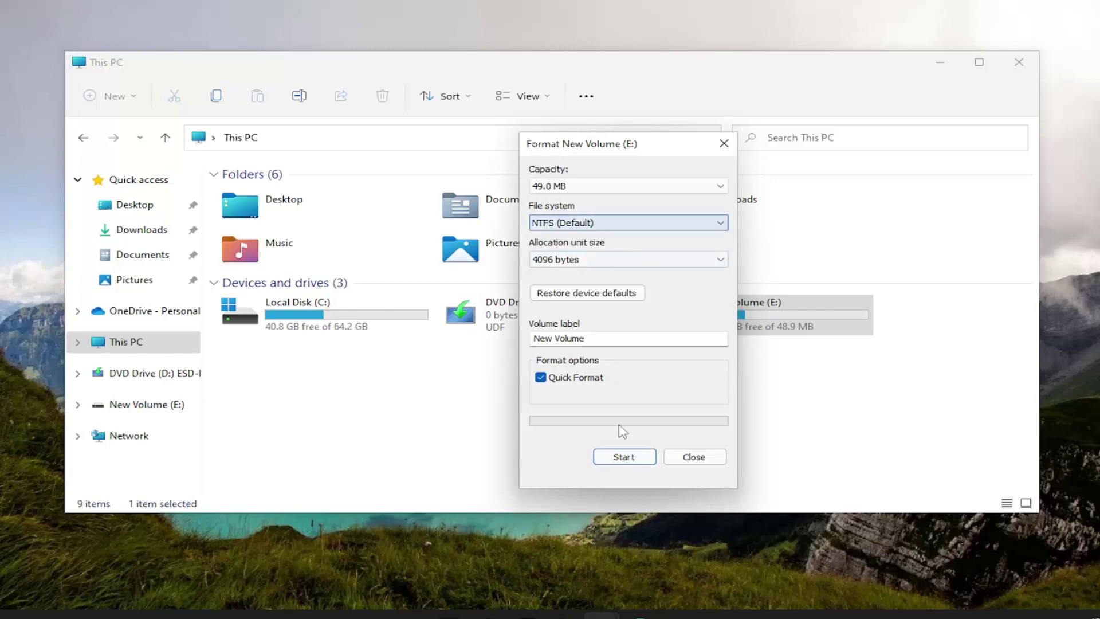
Step: Run the format, confirm erasing data, then close the Format dialog and File Explorer
left_click(625, 458)
left_click(586, 286)
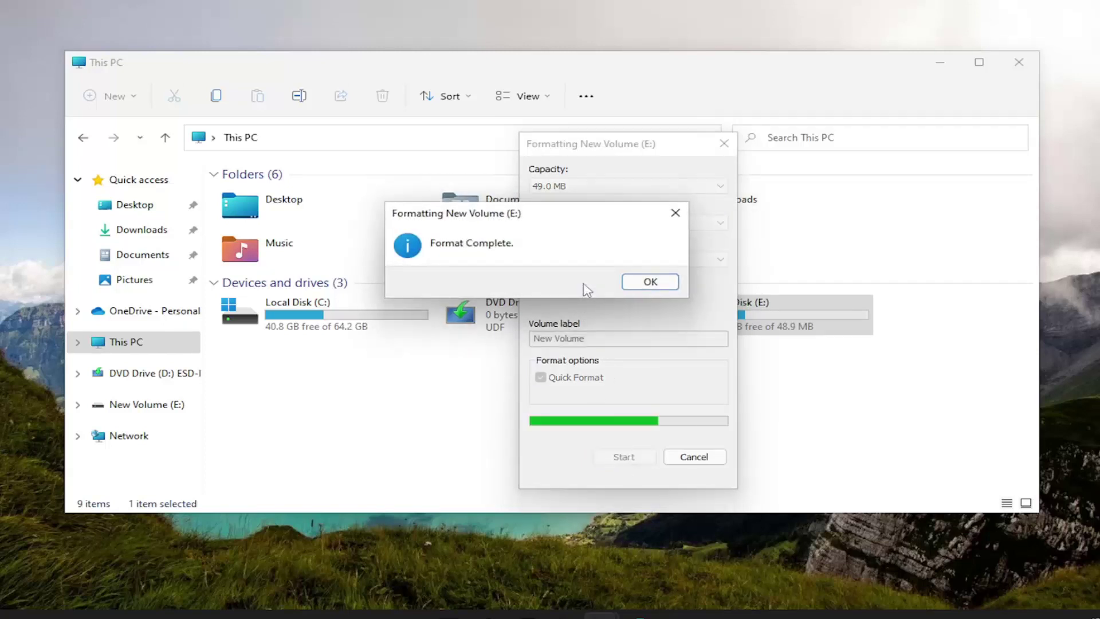
left_click(660, 284)
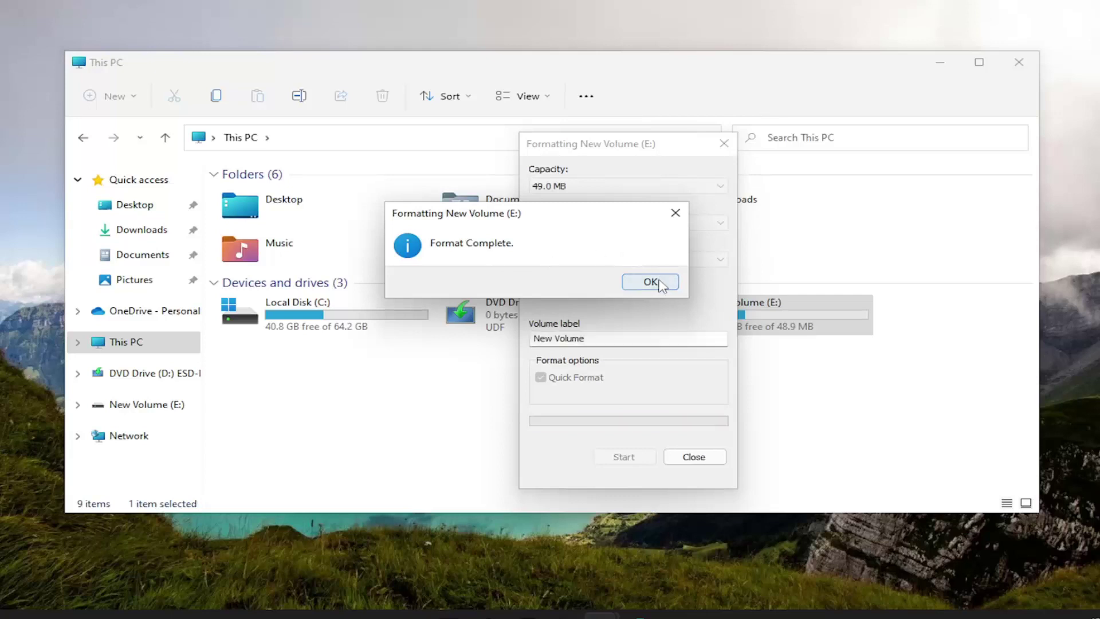
left_click(724, 144)
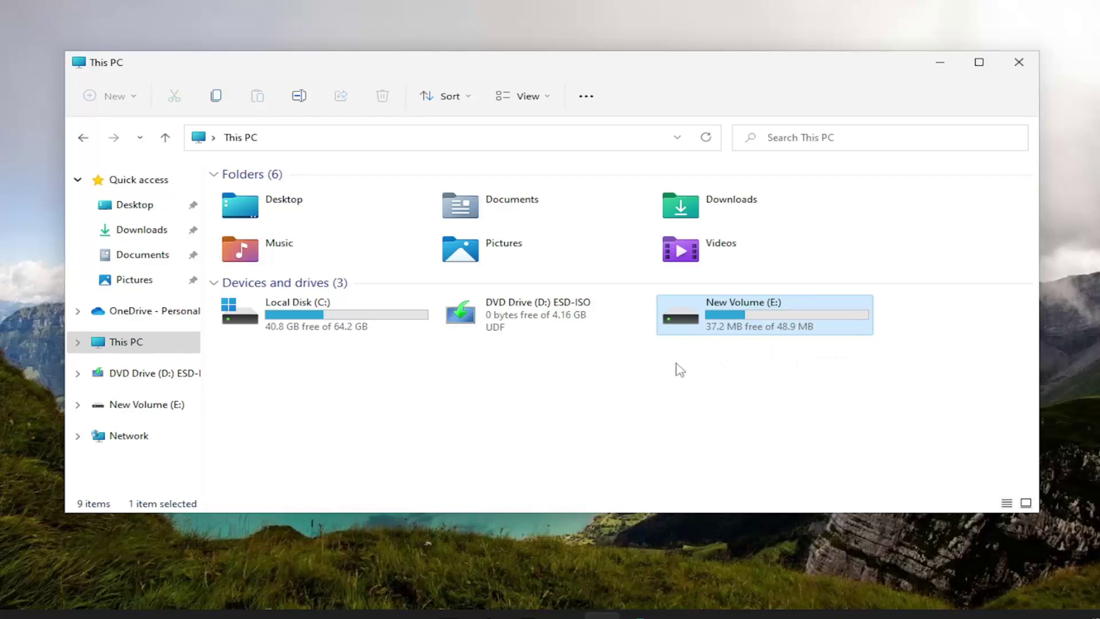
left_click(1018, 62)
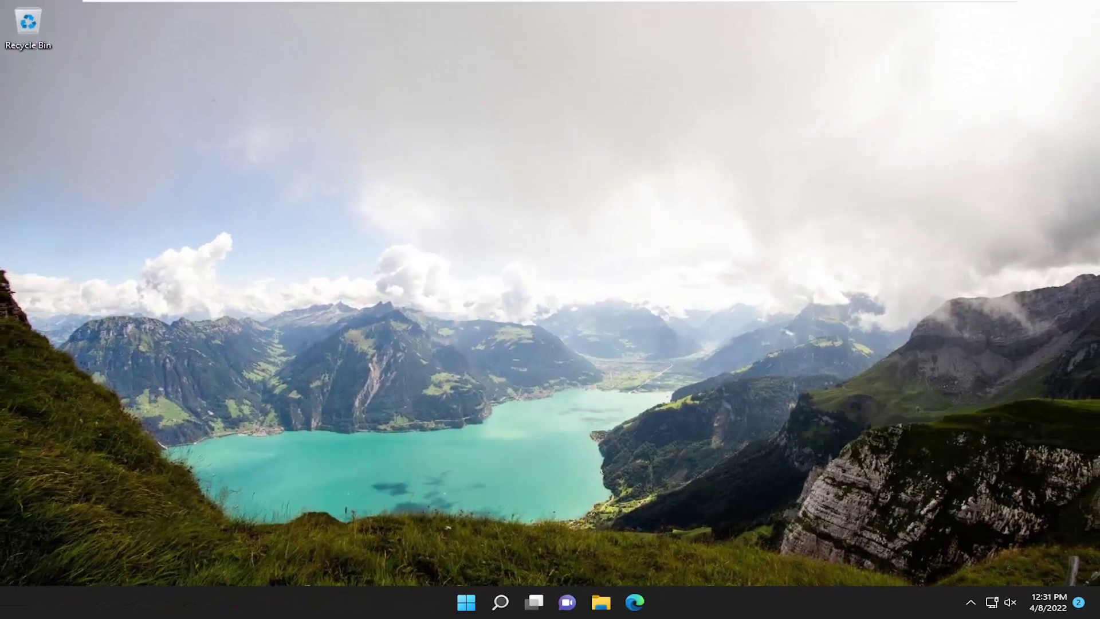